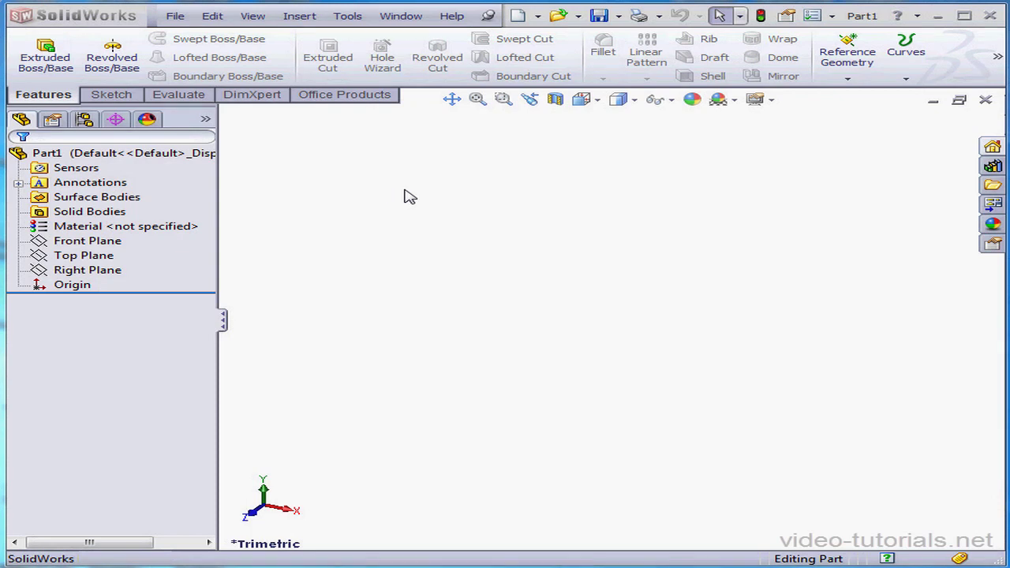
On the Top Plane, sketch a slanted line about 71 mm long, a tangent arc and a second line tangent to the arc, then exit
right_click(102, 256)
click(115, 234)
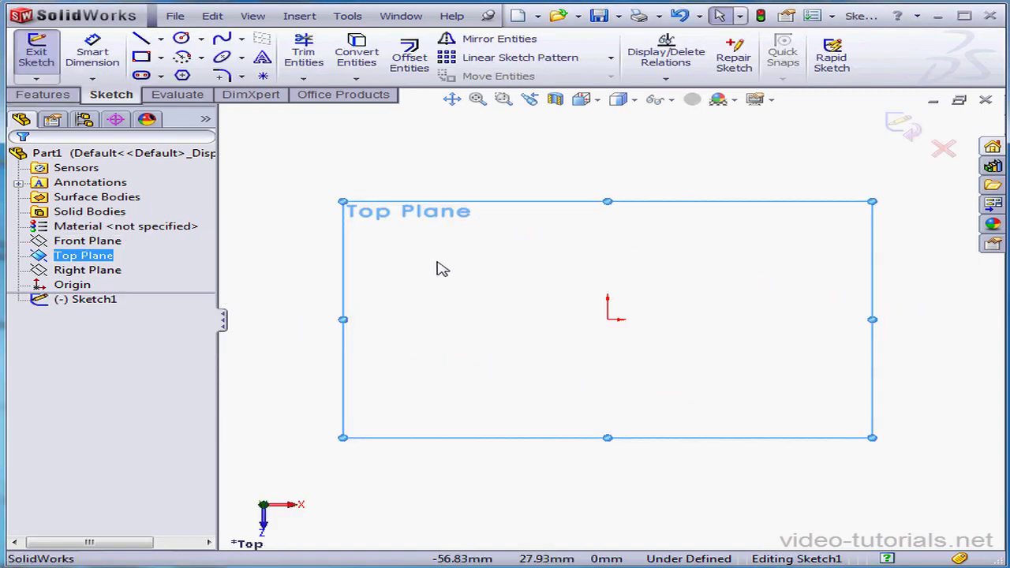
click(141, 38)
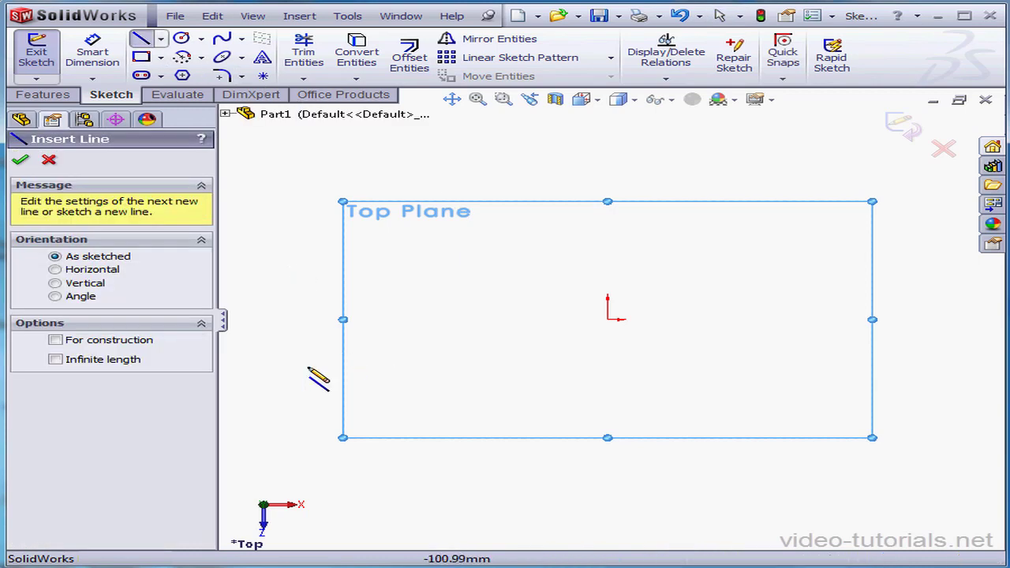
click(271, 468)
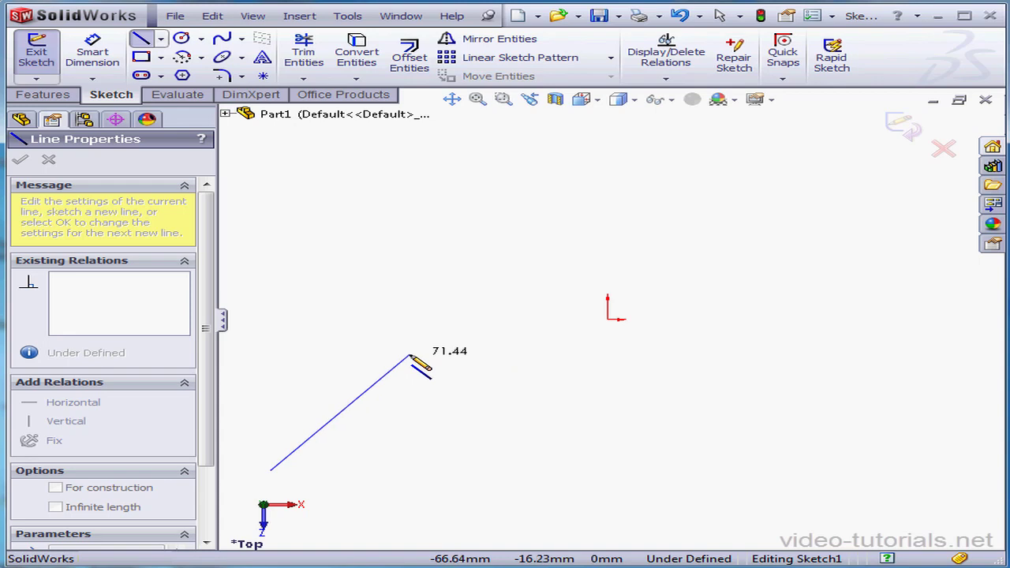
click(409, 355)
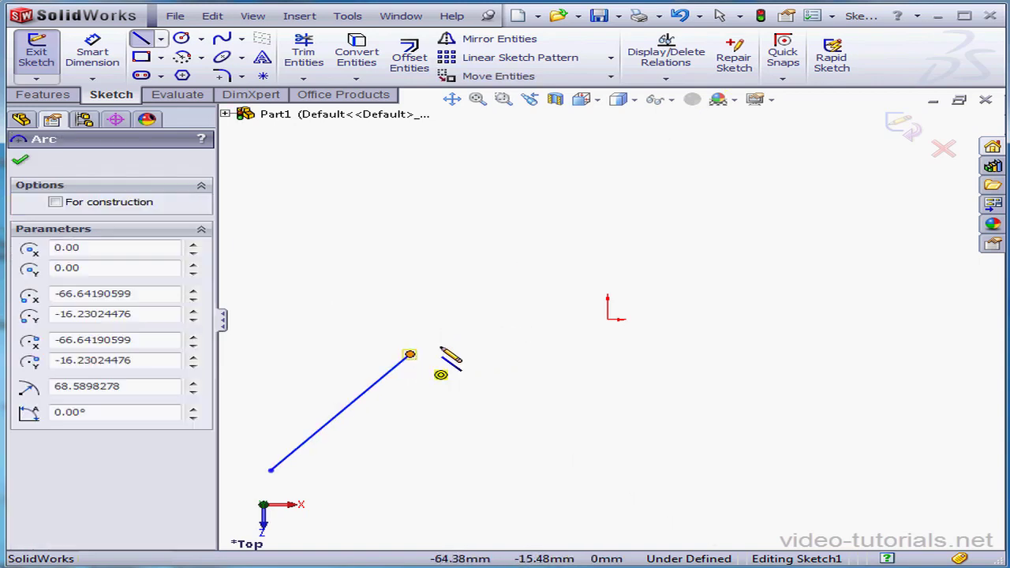
click(590, 287)
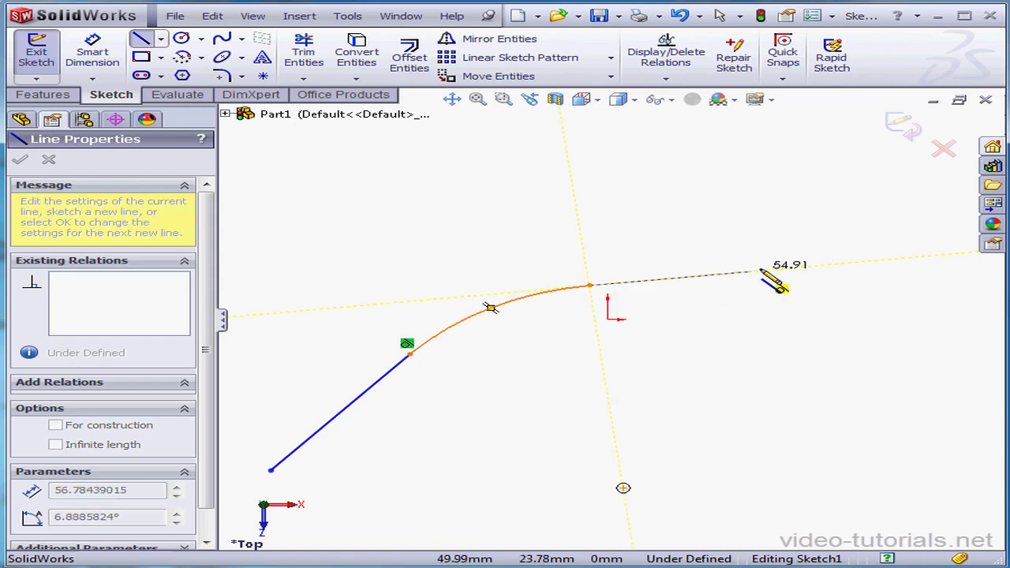
click(820, 266)
right_click(825, 284)
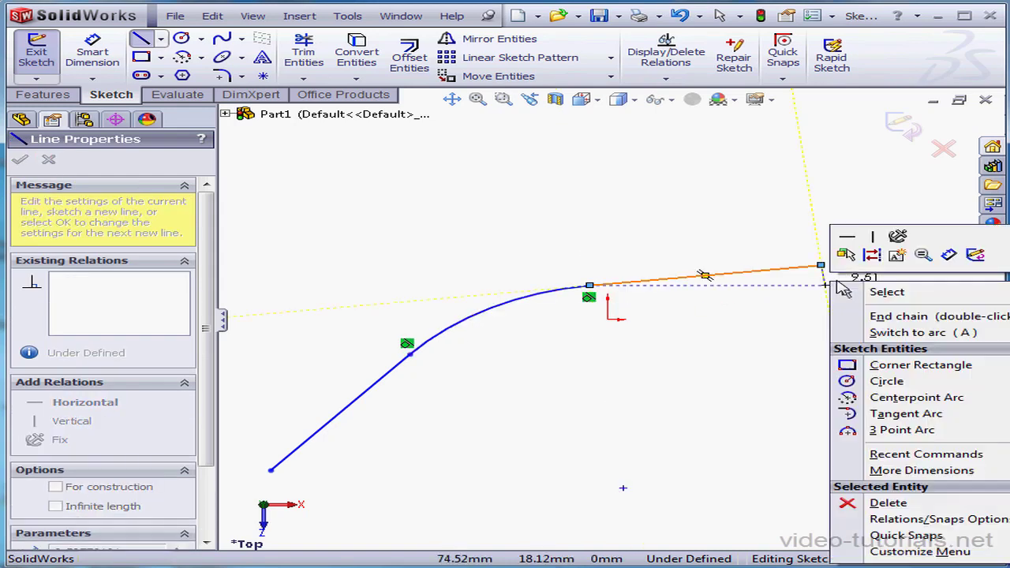
click(884, 293)
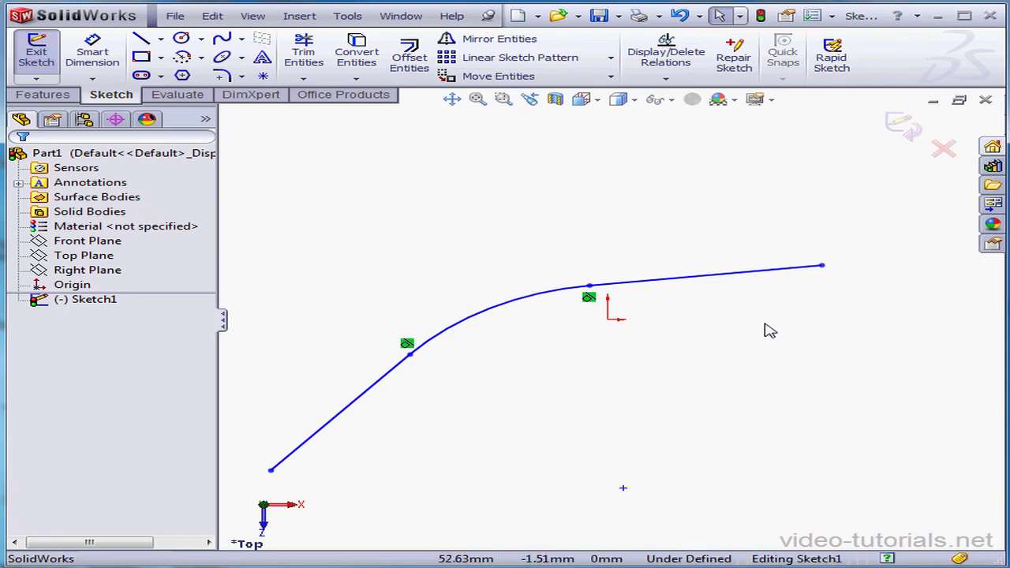
click(916, 136)
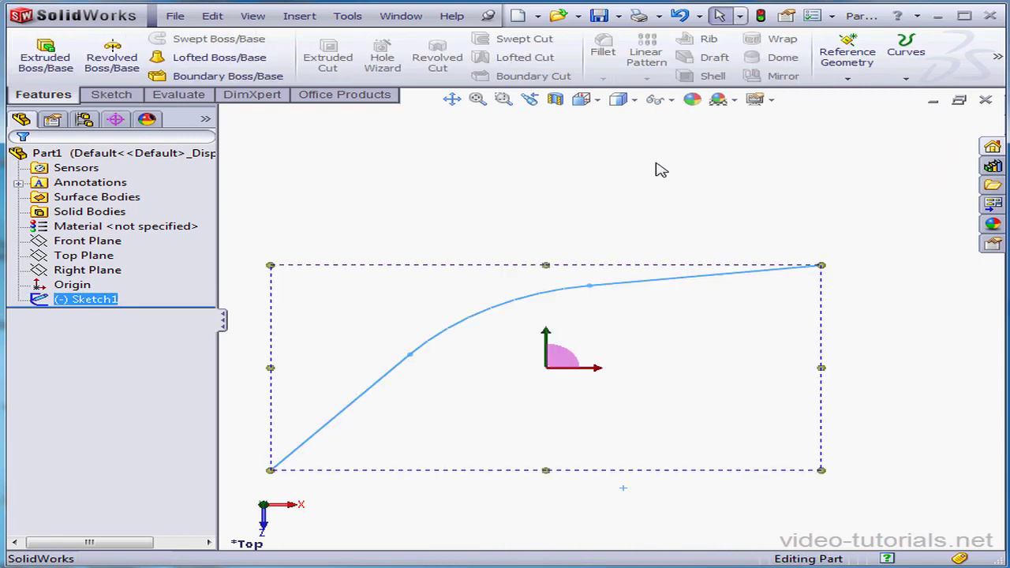
Create a reference plane perpendicular to the first slanted line and coincident with its free endpoint
click(847, 79)
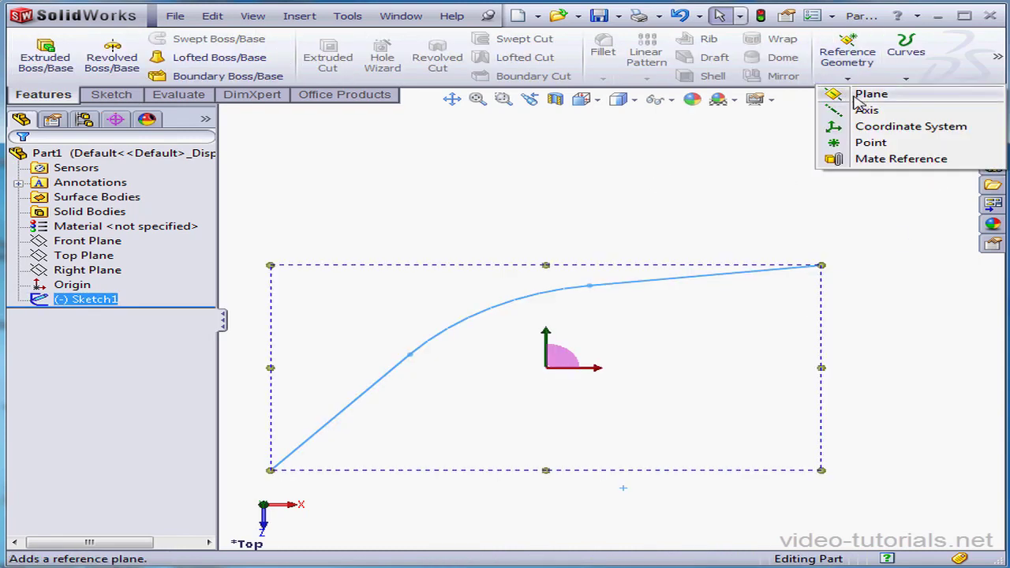
click(857, 99)
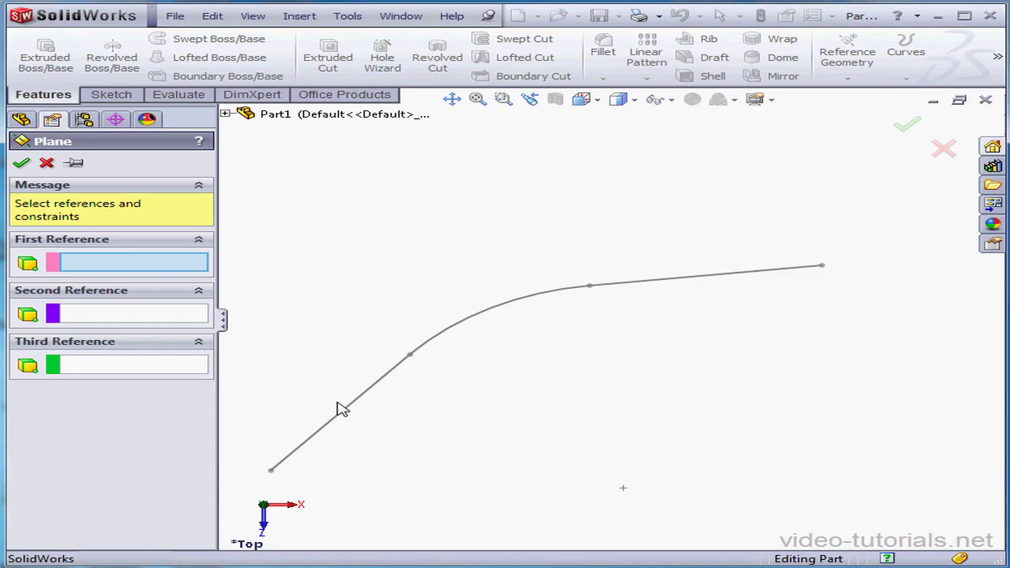
click(325, 428)
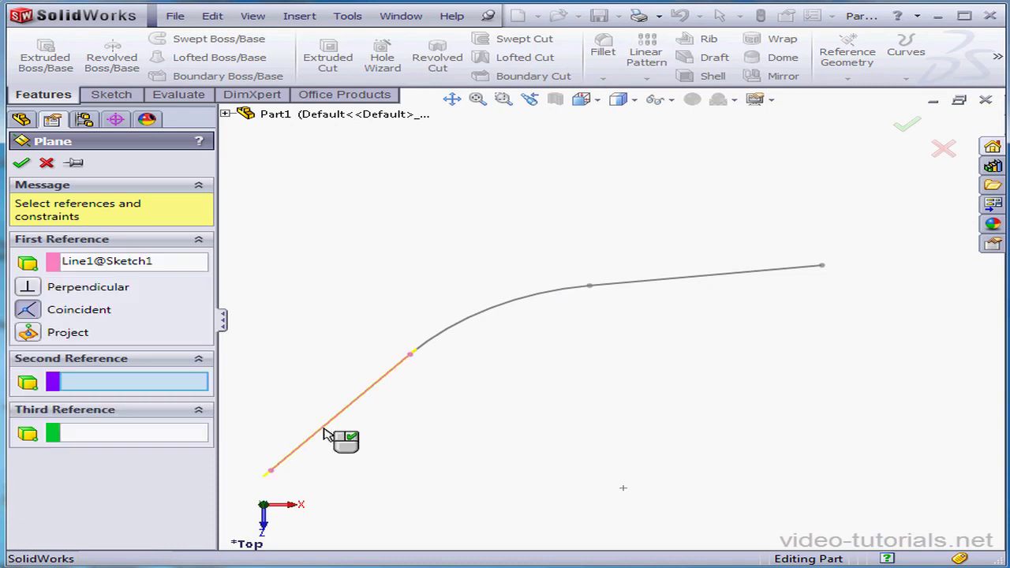
click(270, 471)
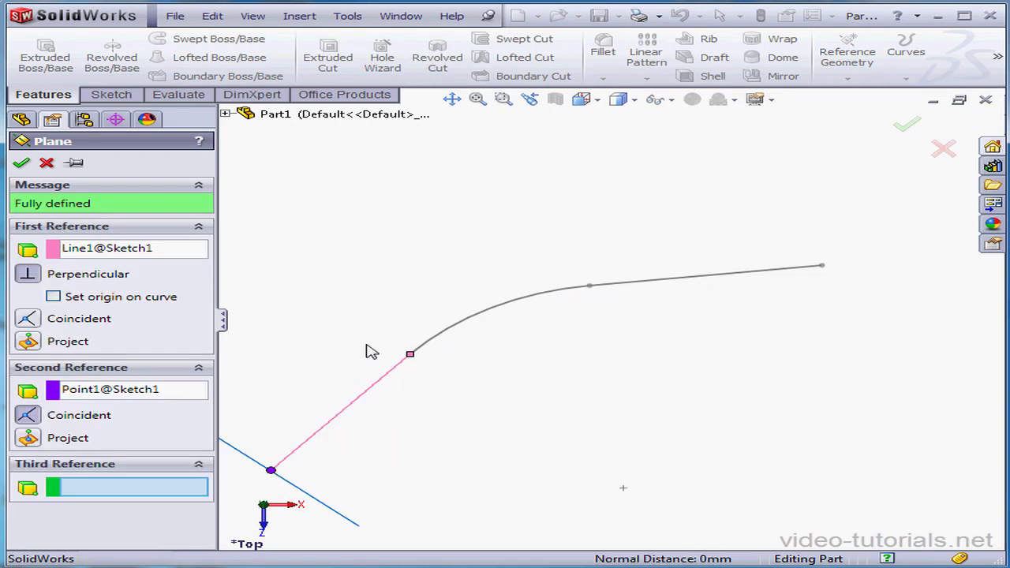
click(20, 162)
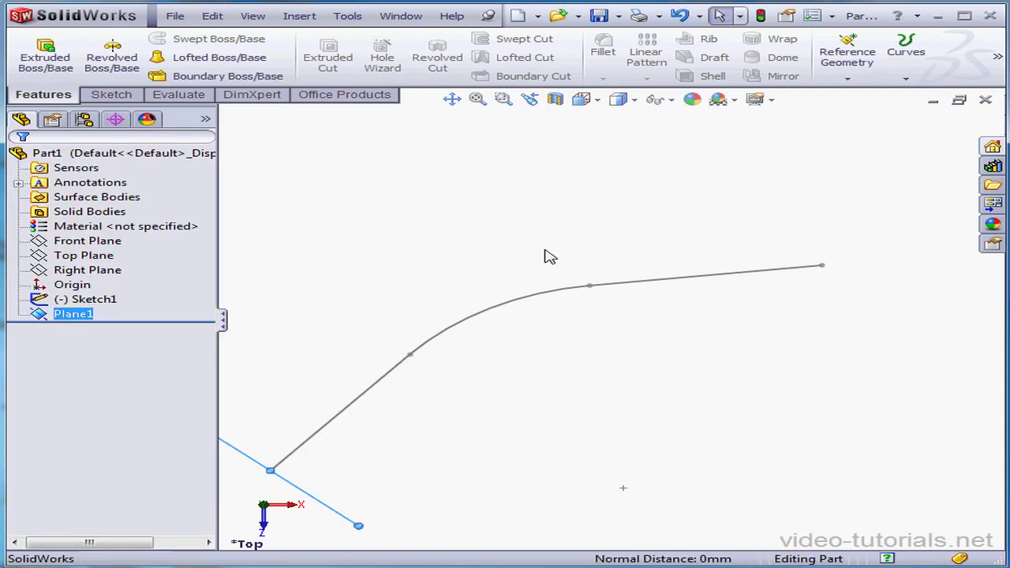
On the new reference plane, sketch a circle of about 8.4 mm radius centred on the path's start point, and exit the sketch
right_click(81, 314)
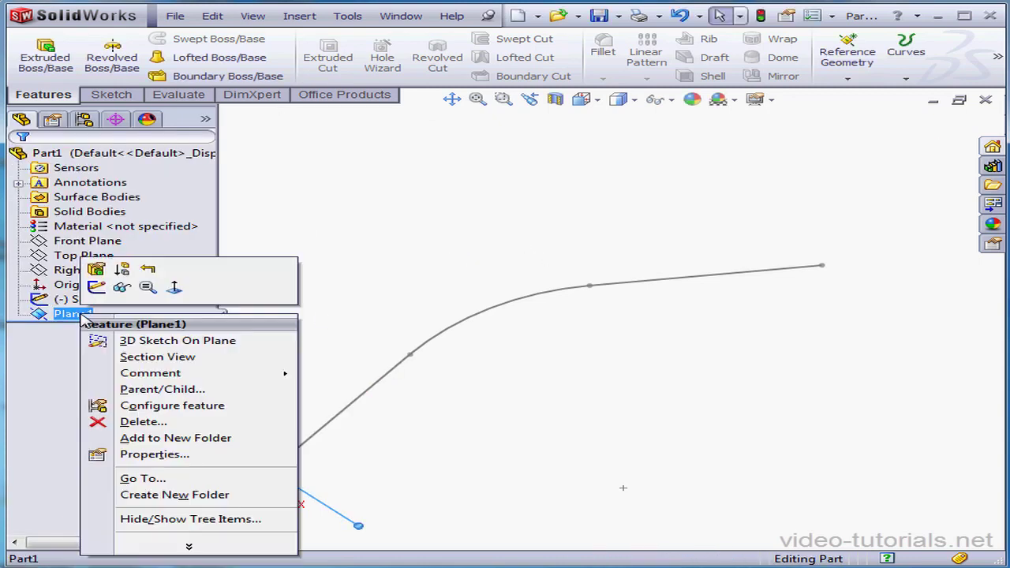
click(96, 288)
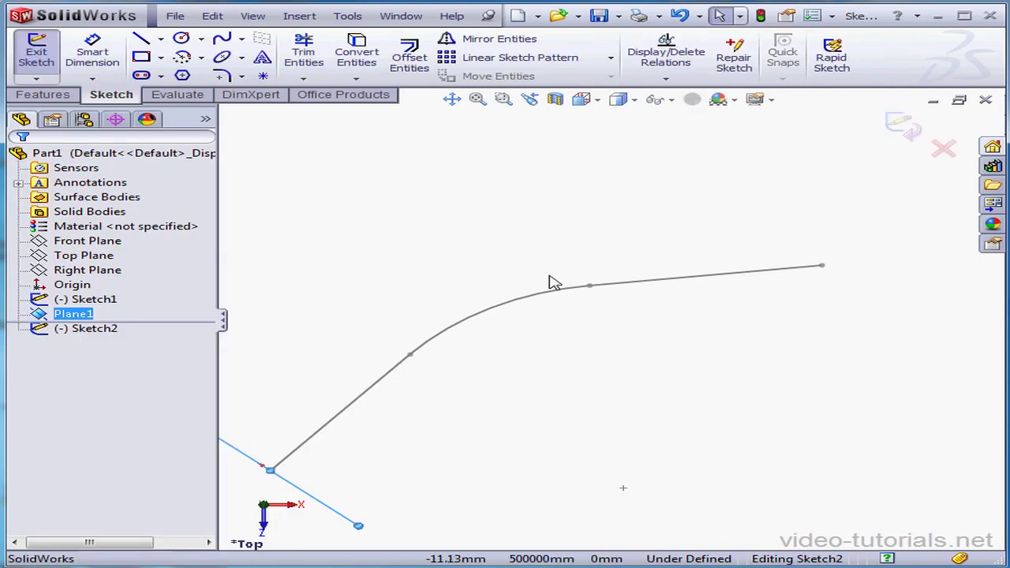
click(598, 101)
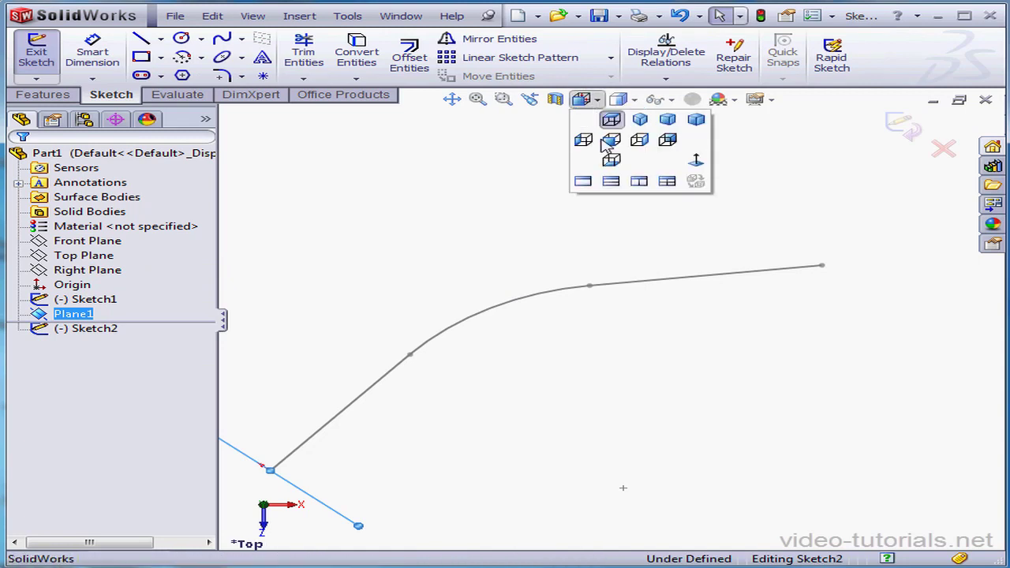
click(695, 163)
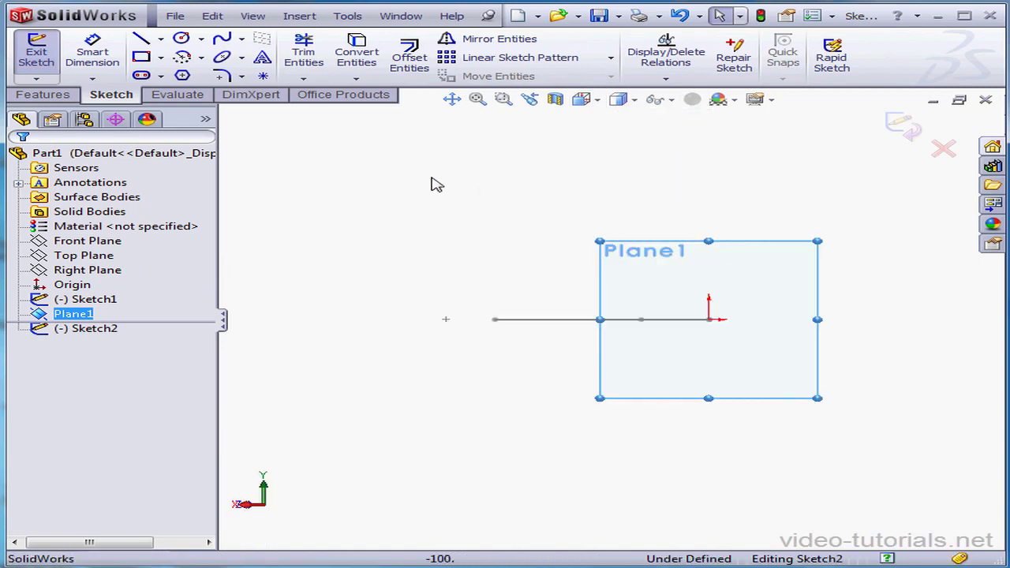
click(181, 39)
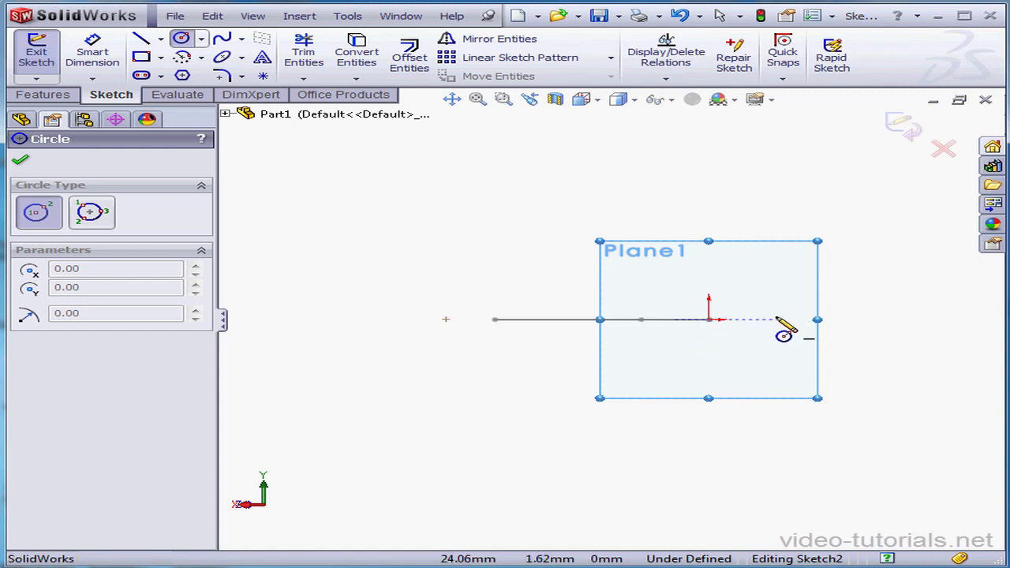
mouse_move(759, 326)
middle_down()
mouse_move(737, 312)
mouse_move(739, 326)
middle_up()
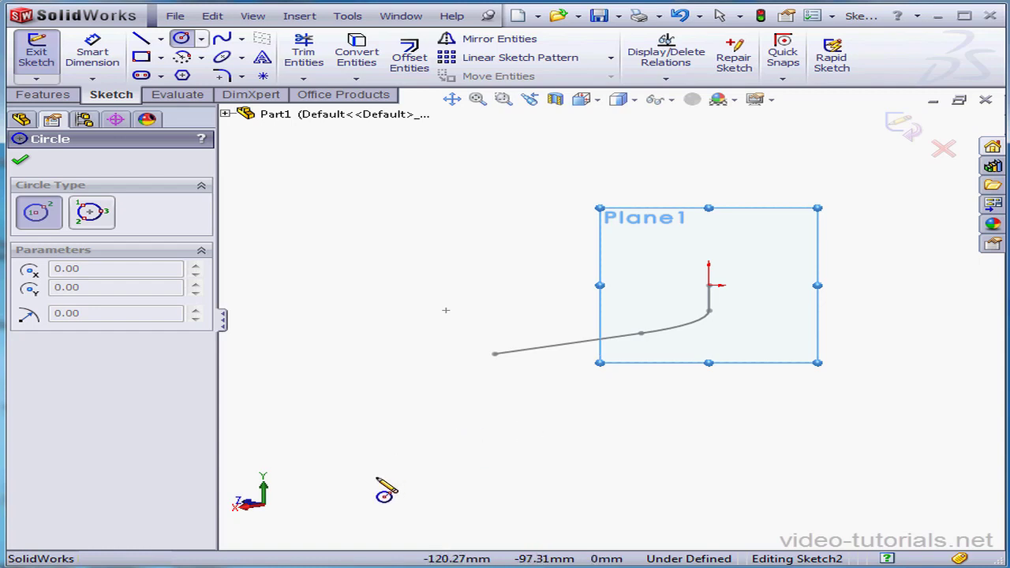
click(597, 100)
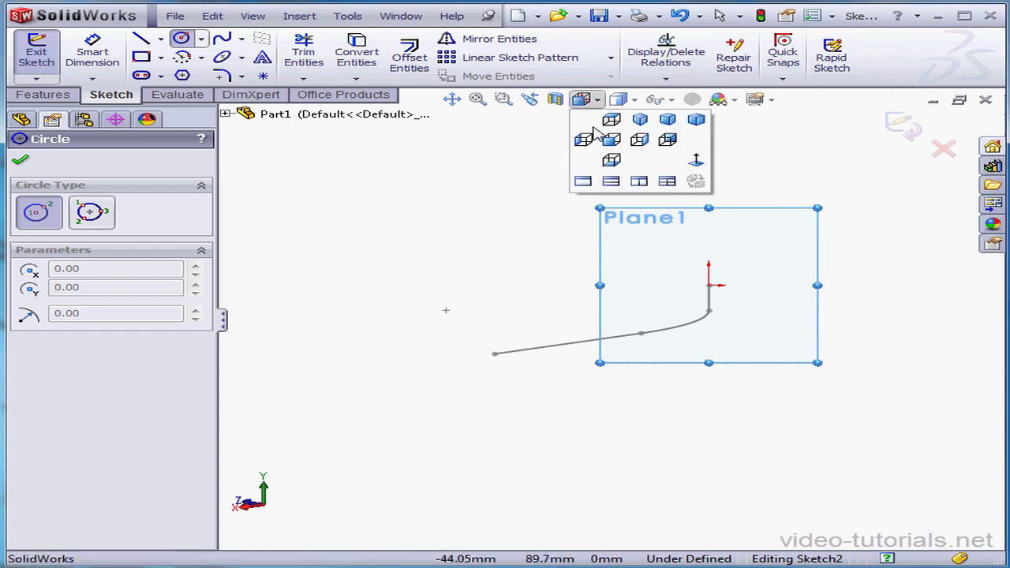
click(696, 161)
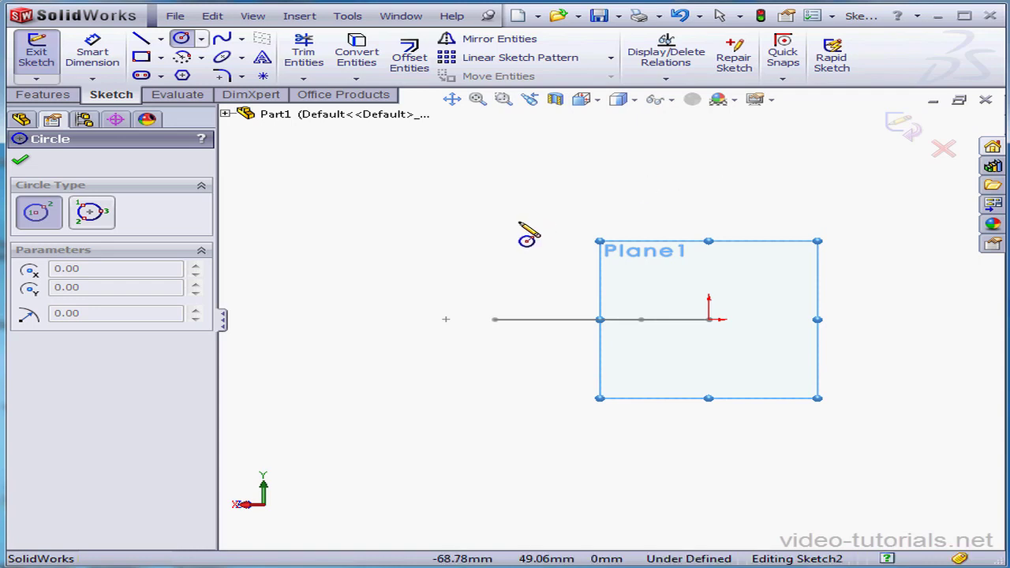
click(584, 100)
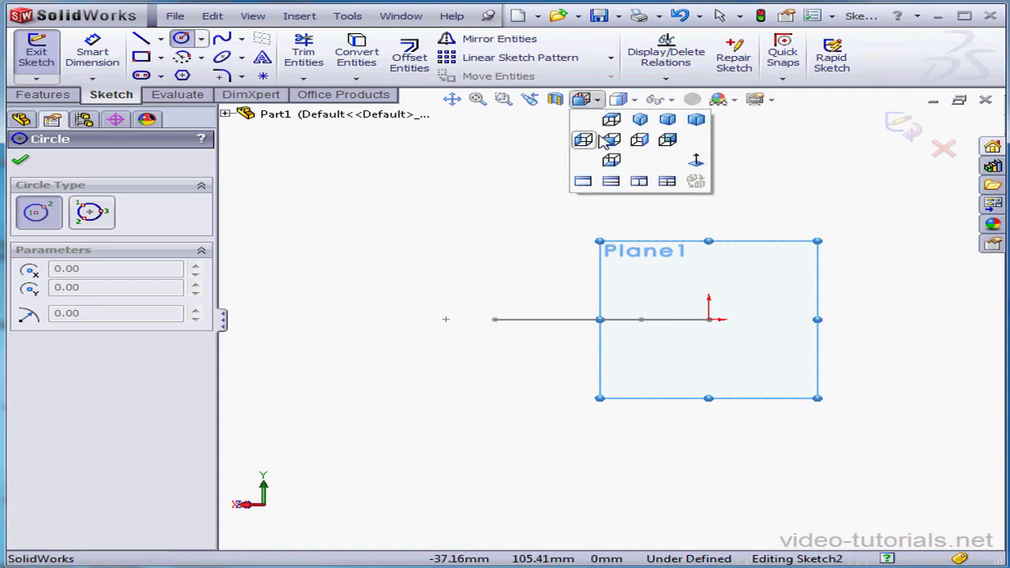
click(696, 161)
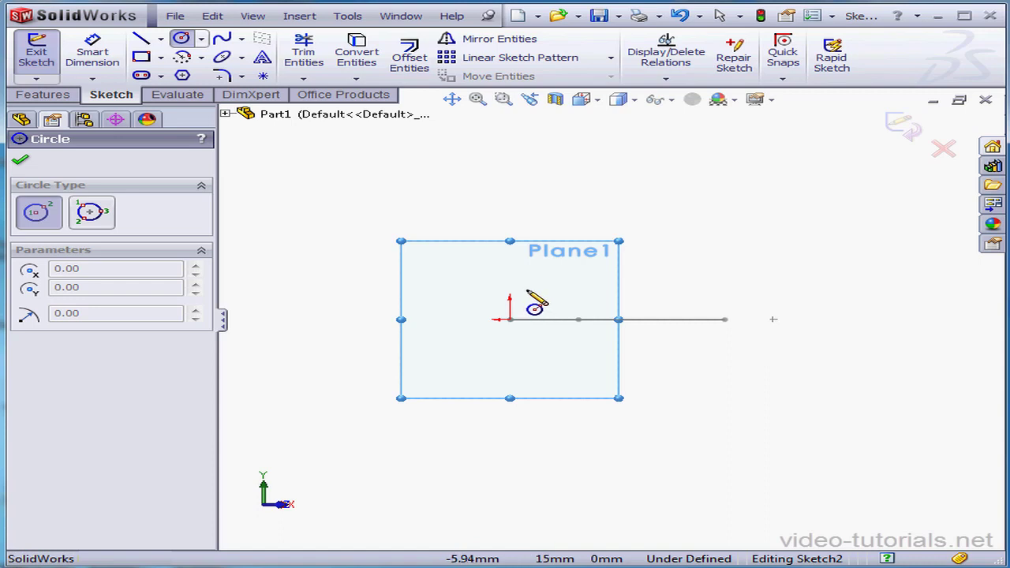
middle_drag(527, 295, 523, 308)
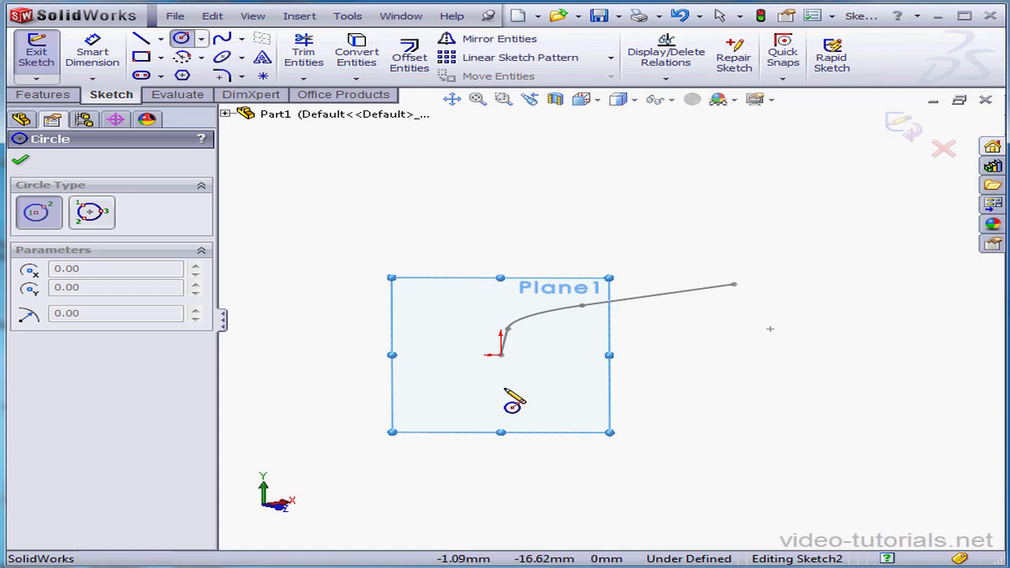
click(500, 355)
click(518, 371)
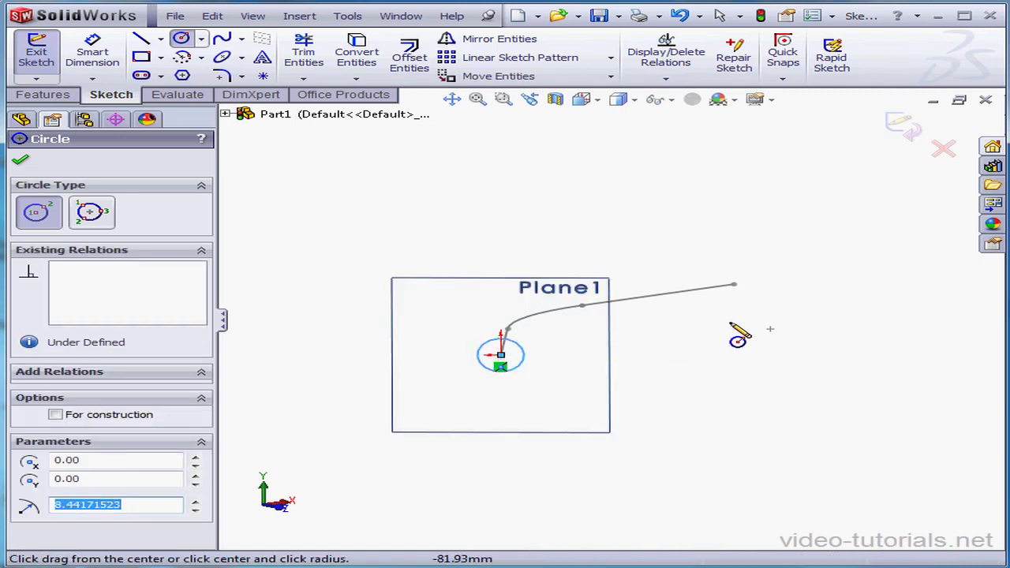
click(906, 126)
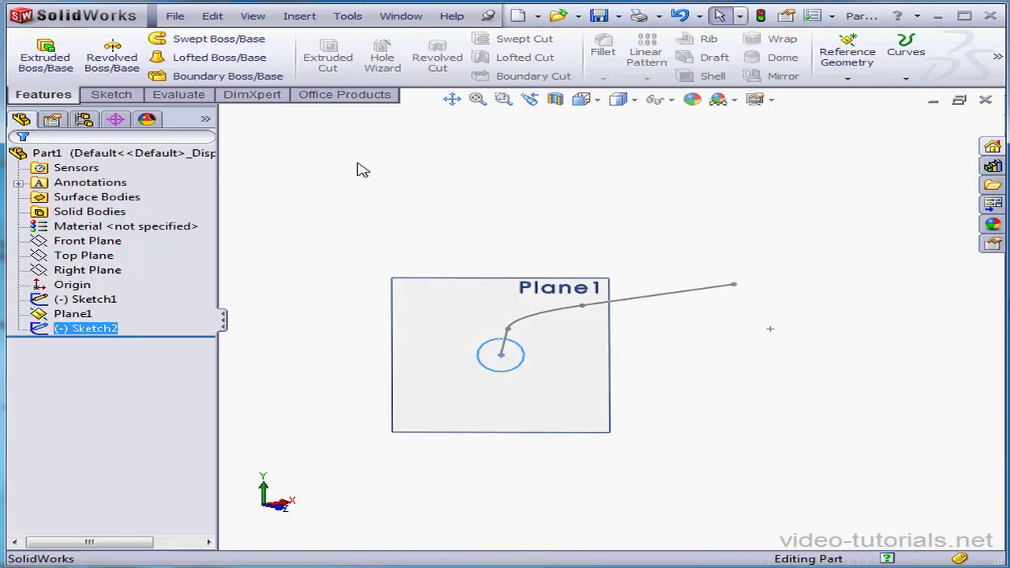
Sweep the circle profile along the line-and-arc path as a solid boss, and hide the reference plane
click(228, 44)
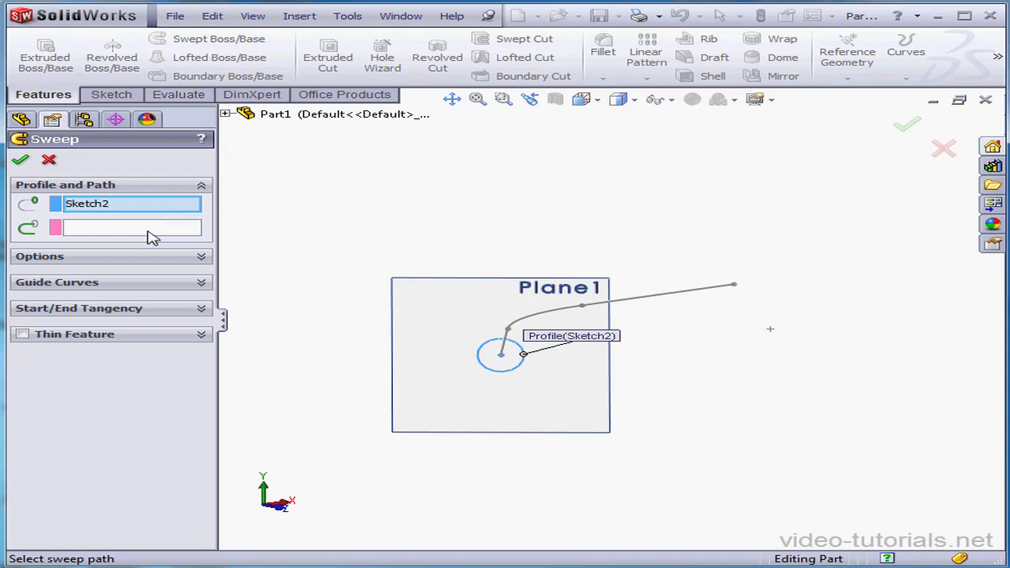
click(119, 229)
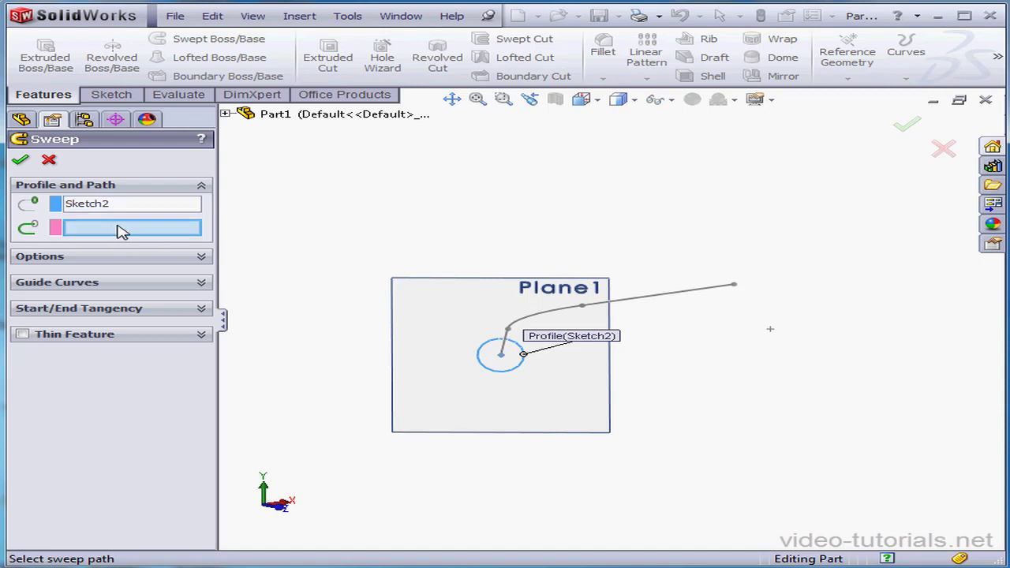
click(663, 303)
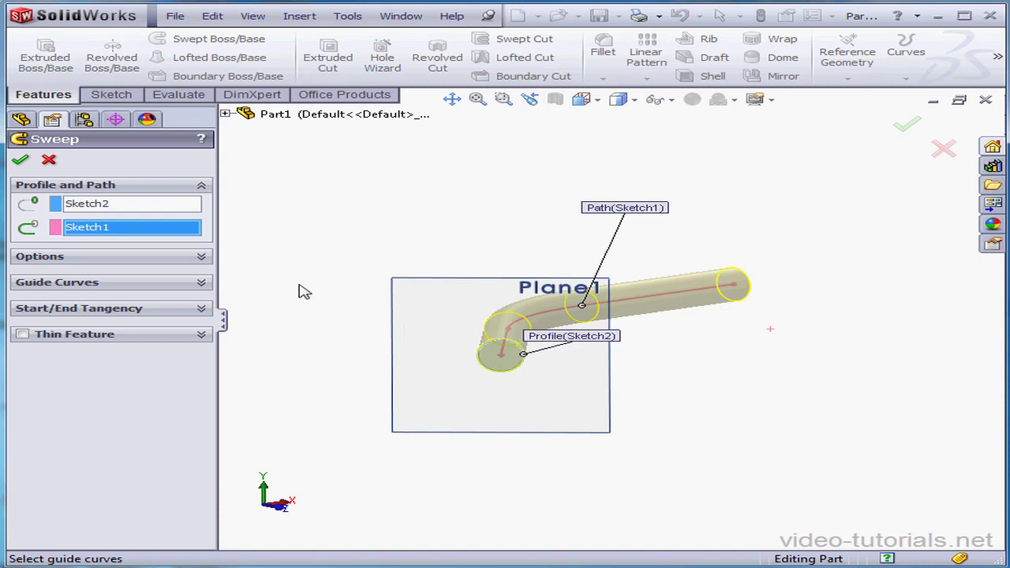
click(20, 159)
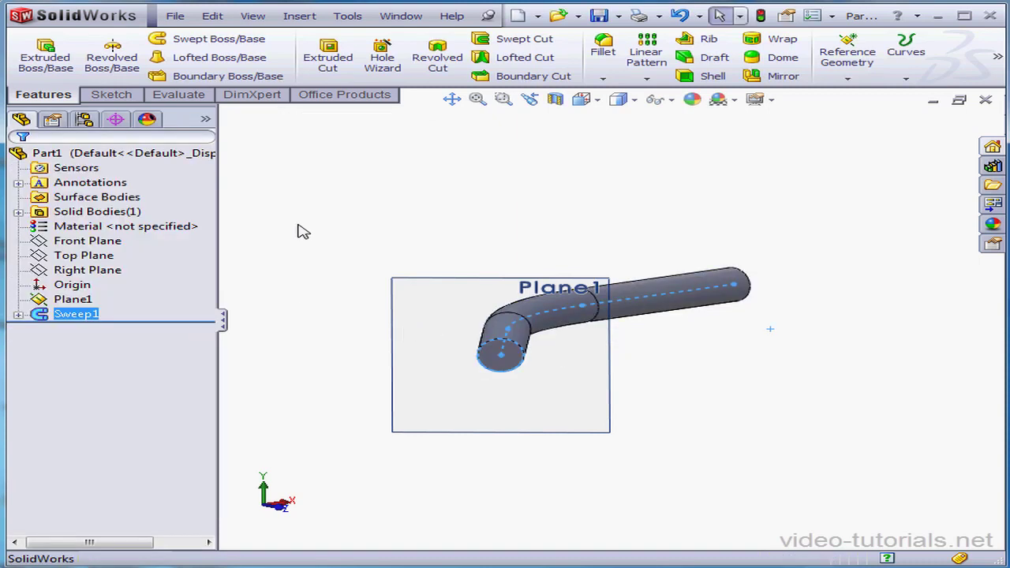
right_click(87, 301)
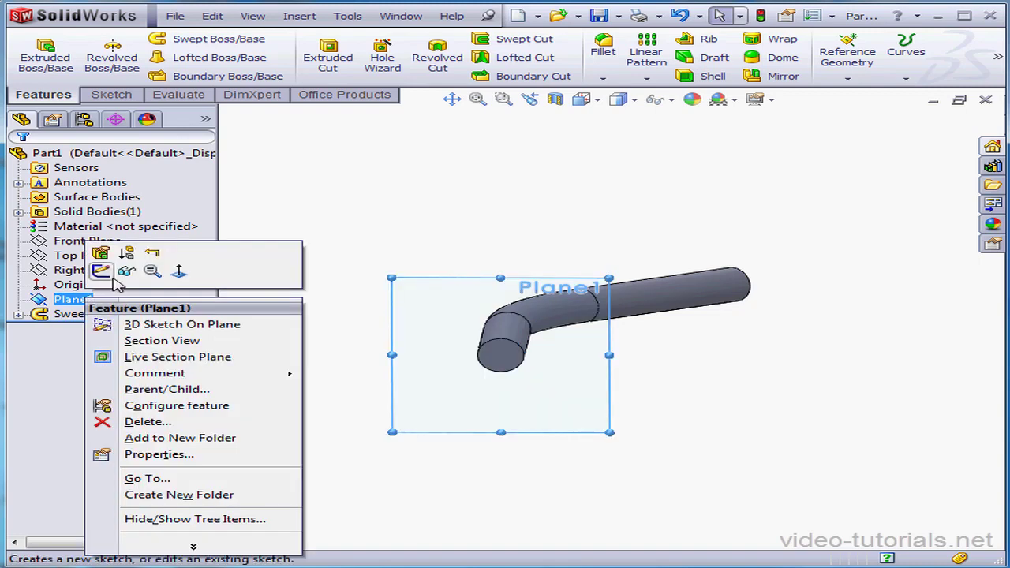
click(135, 272)
Edit the sweep feature and set its orientation/twist type to Keep normal constant
right_click(72, 314)
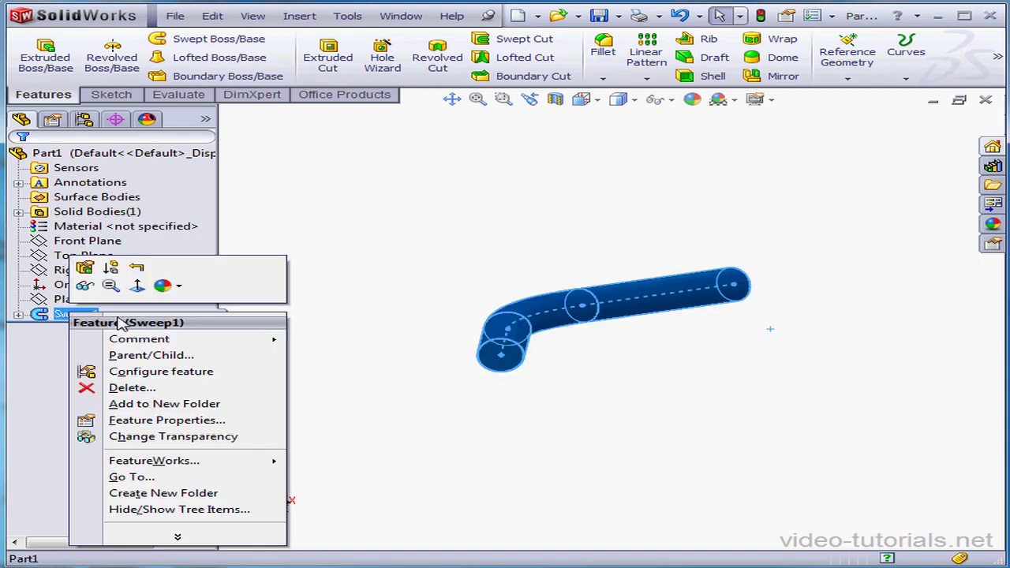
click(85, 269)
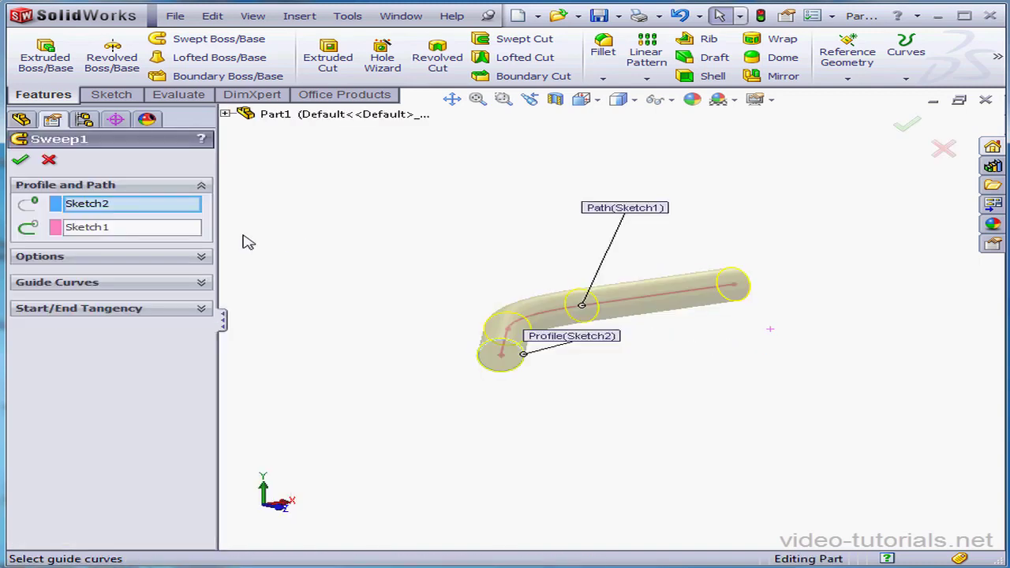
click(202, 257)
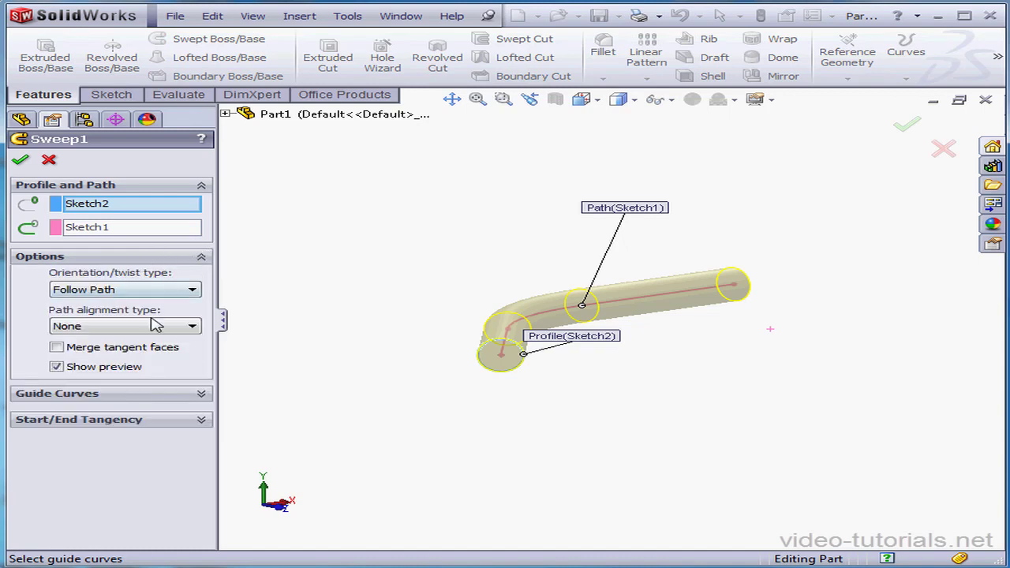
click(193, 291)
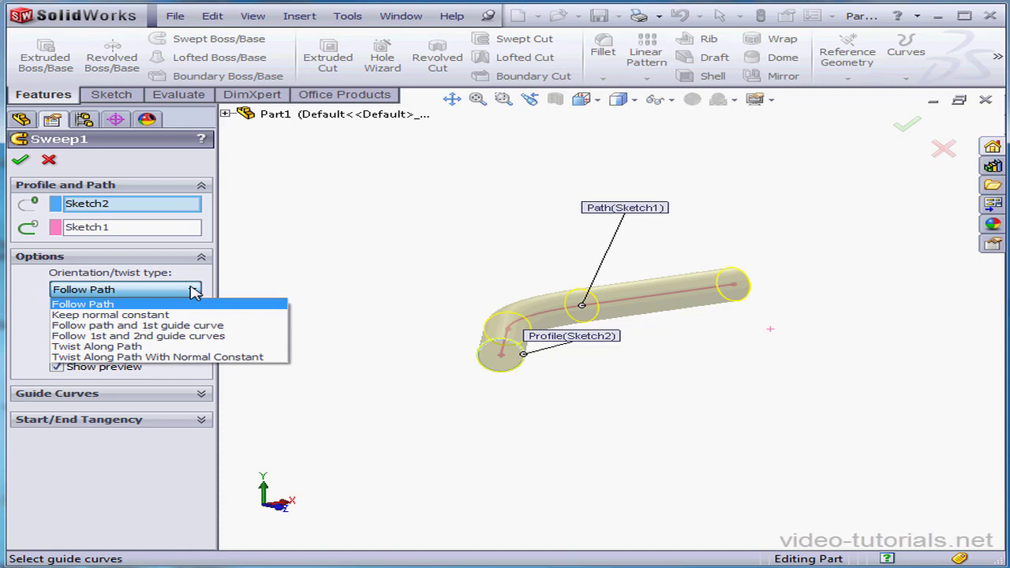
click(124, 316)
middle_drag(670, 304, 640, 355)
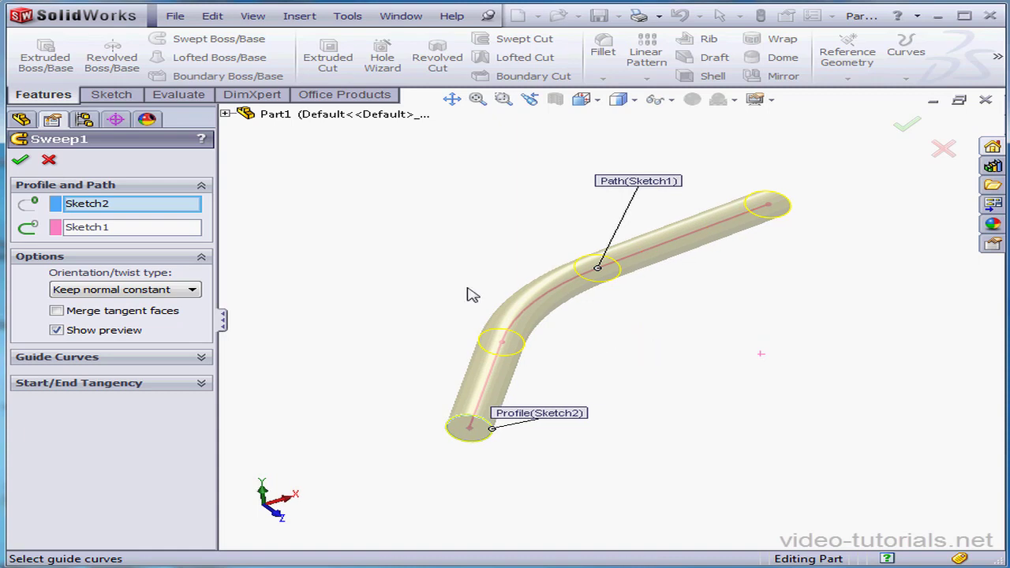
Switch the orientation/twist type back to Follow Path for comparison, and finish the sweep edit with Keep normal constant
click(198, 292)
click(193, 303)
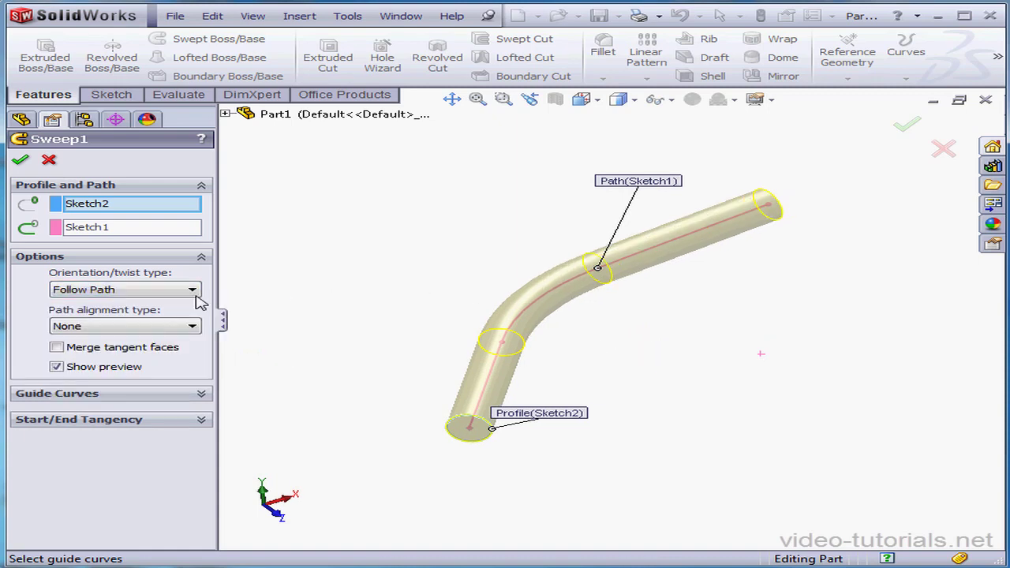
click(196, 294)
click(185, 310)
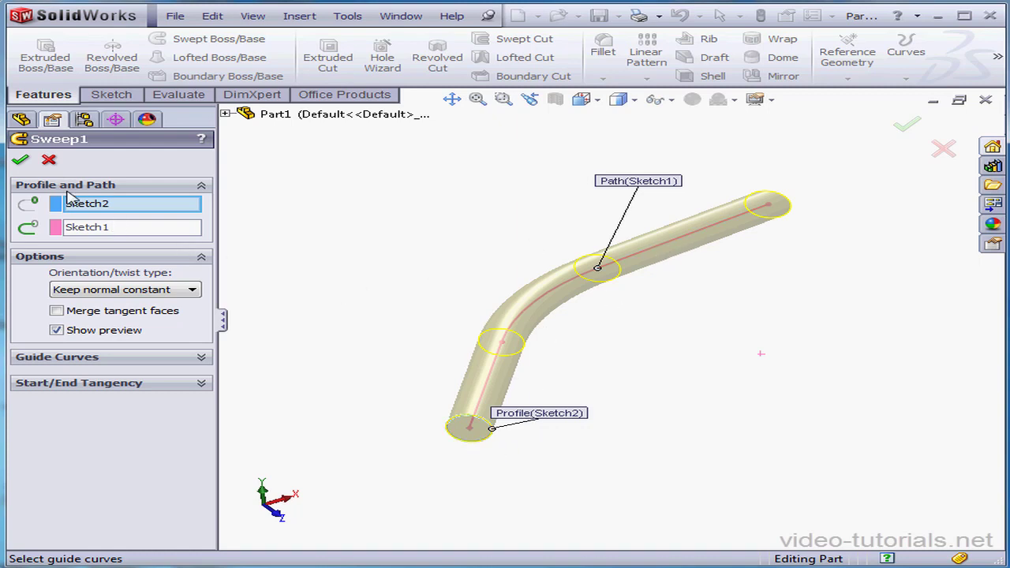
click(20, 160)
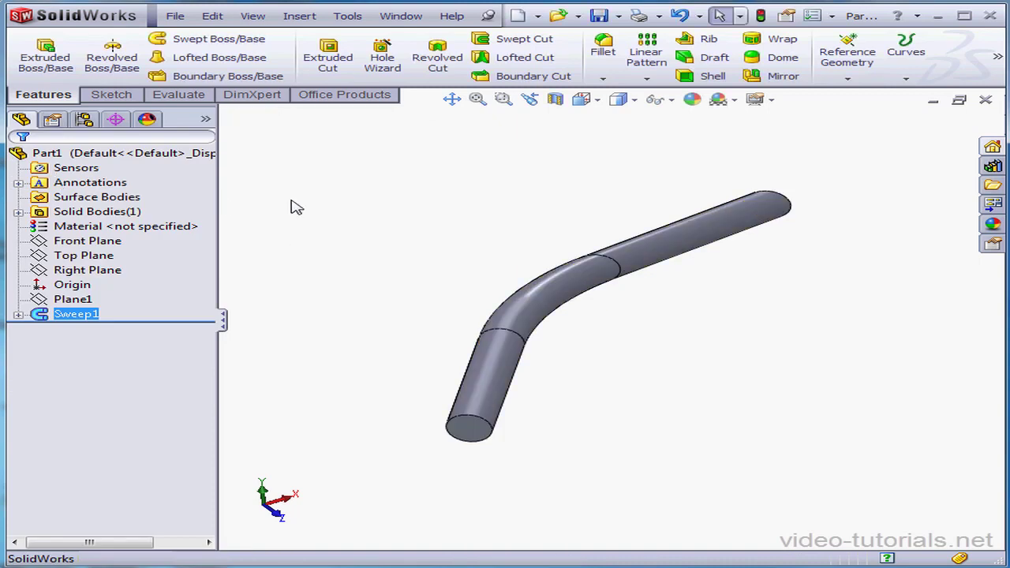
Delete the sweep feature but keep its absorbed profile and path sketches
right_click(74, 315)
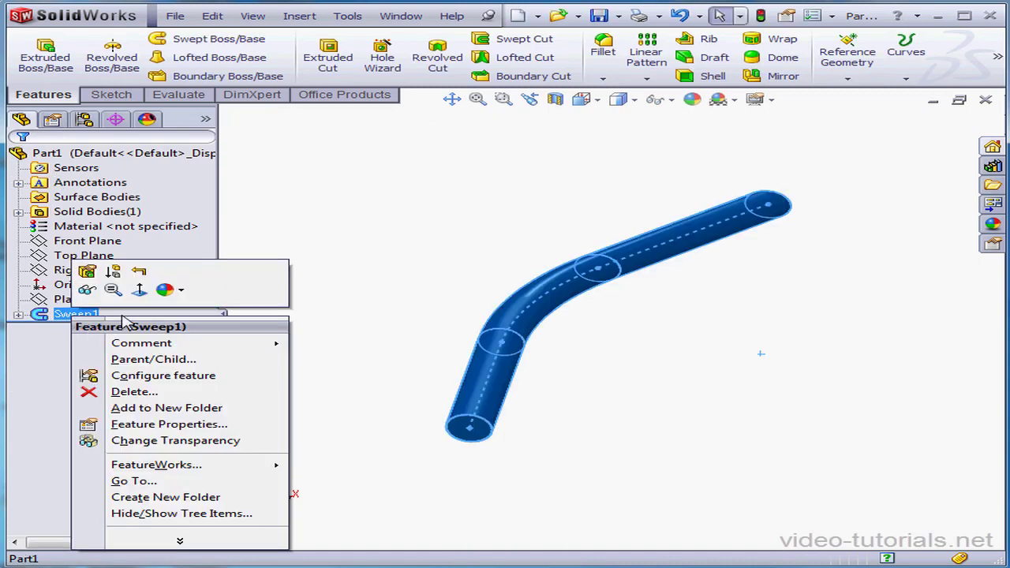
click(118, 392)
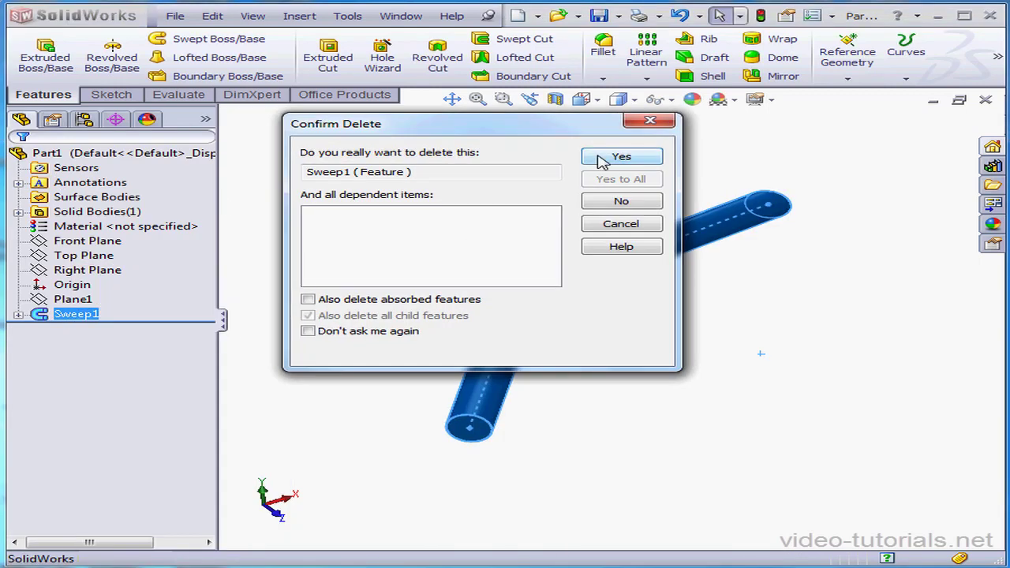
click(620, 157)
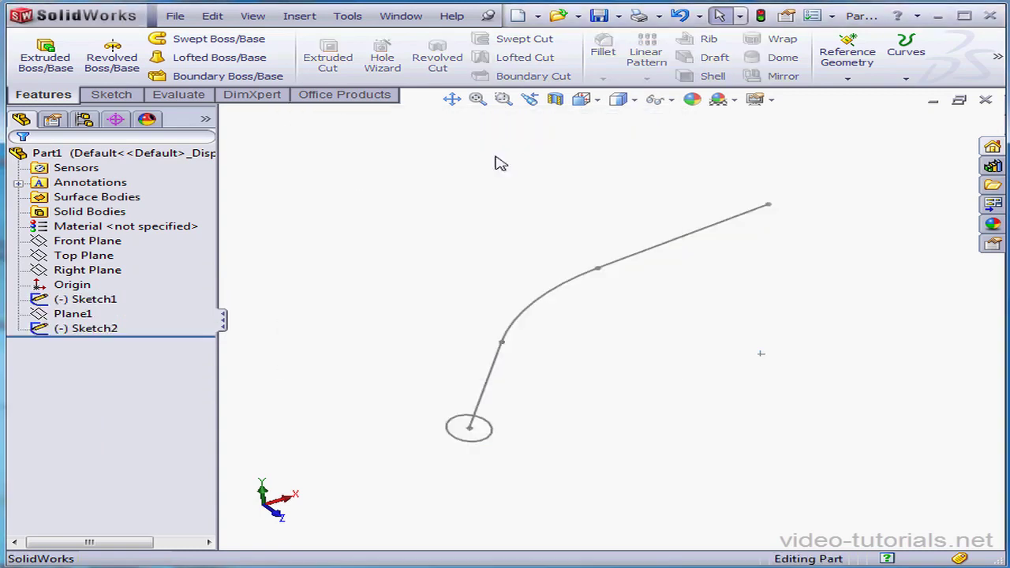
Sweep the circle profile along the line-and-arc path as a one-direction thin feature with a 1 mm wall
click(215, 43)
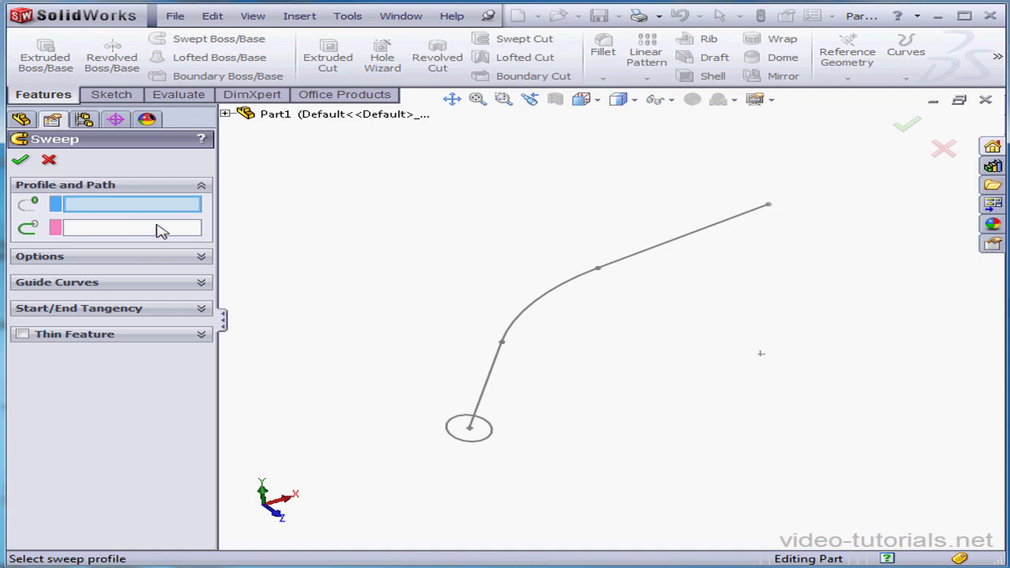
click(459, 439)
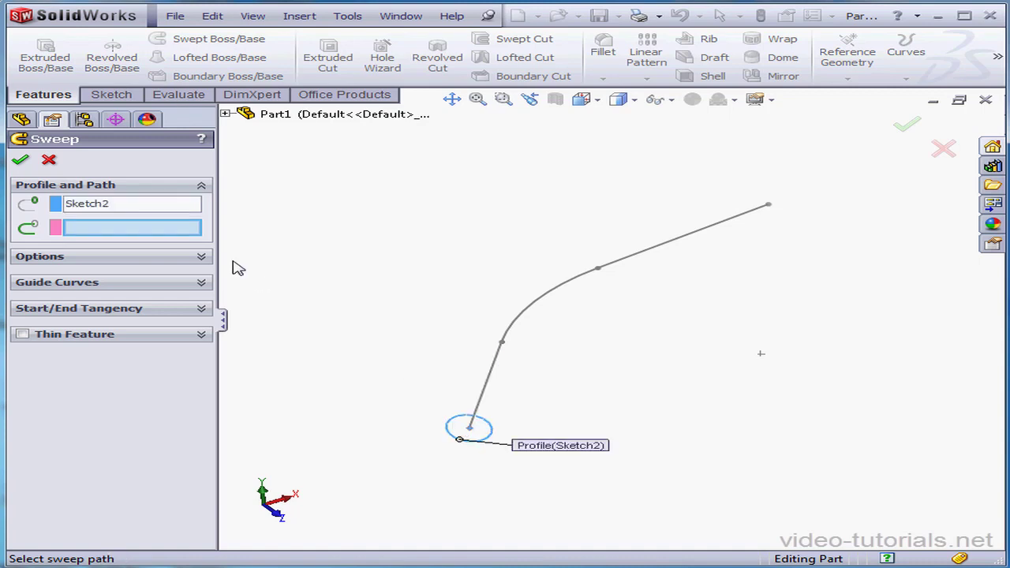
click(496, 353)
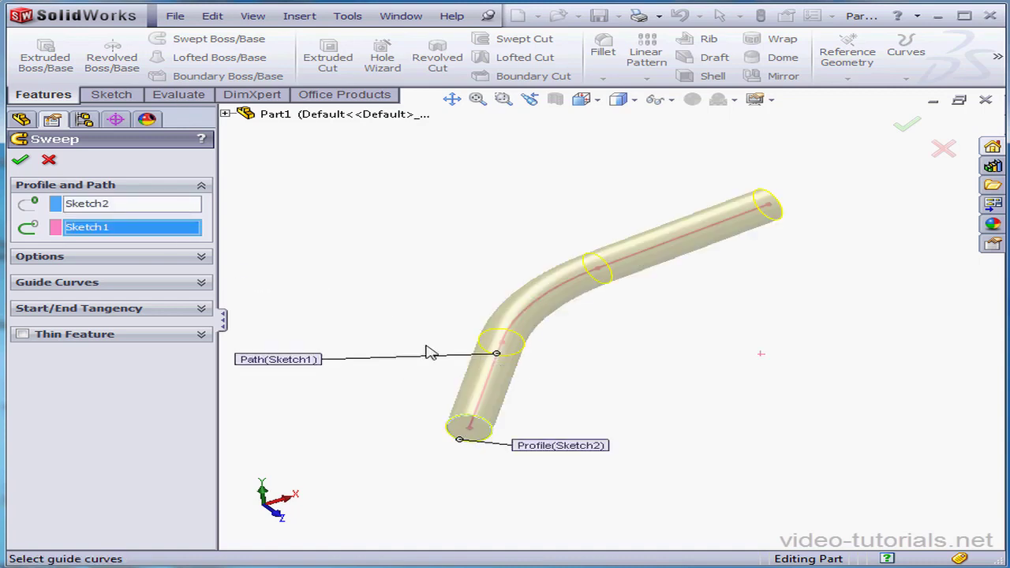
click(23, 334)
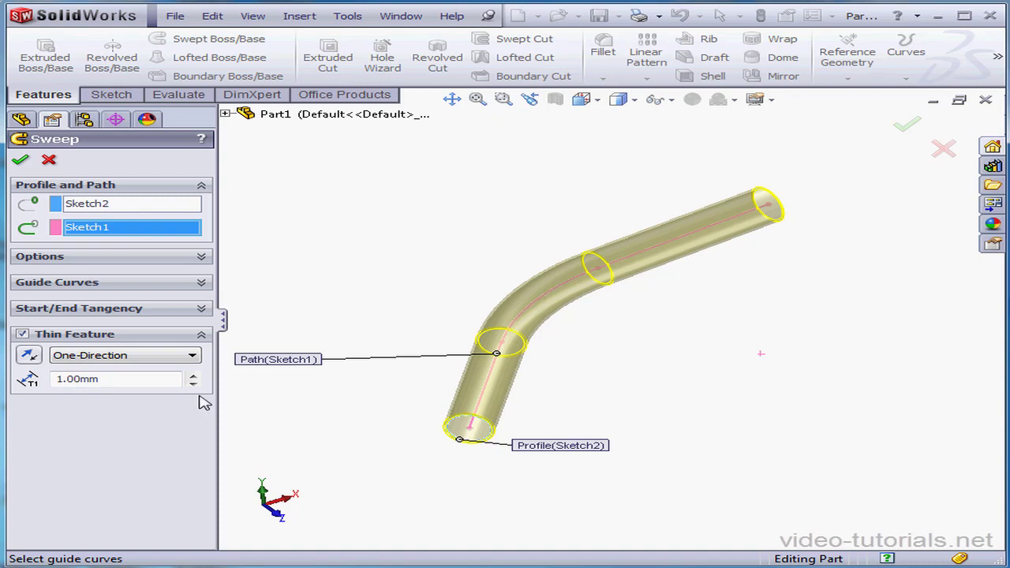
drag(101, 378, 72, 380)
click(19, 160)
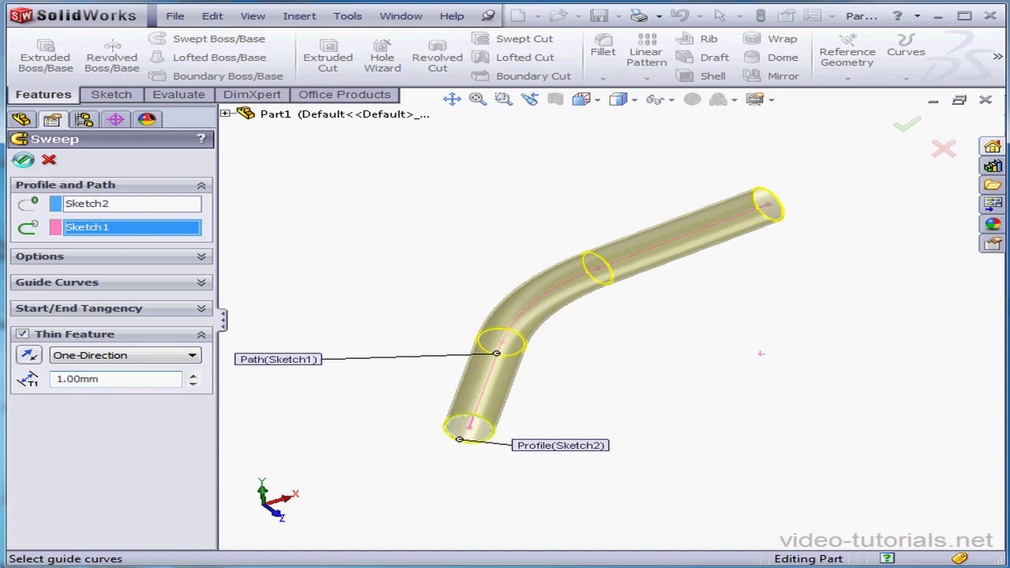
middle_drag(488, 367, 466, 331)
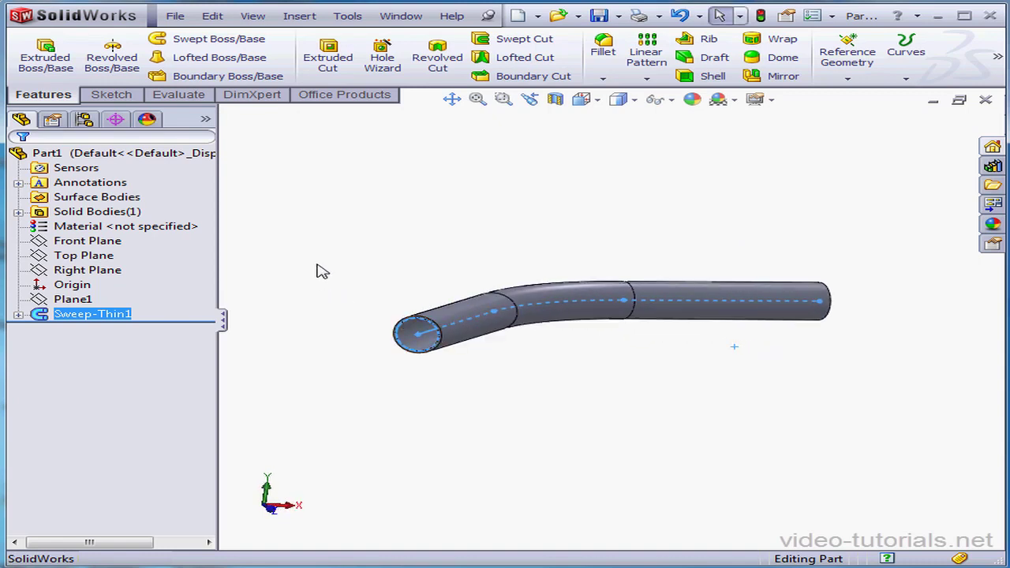